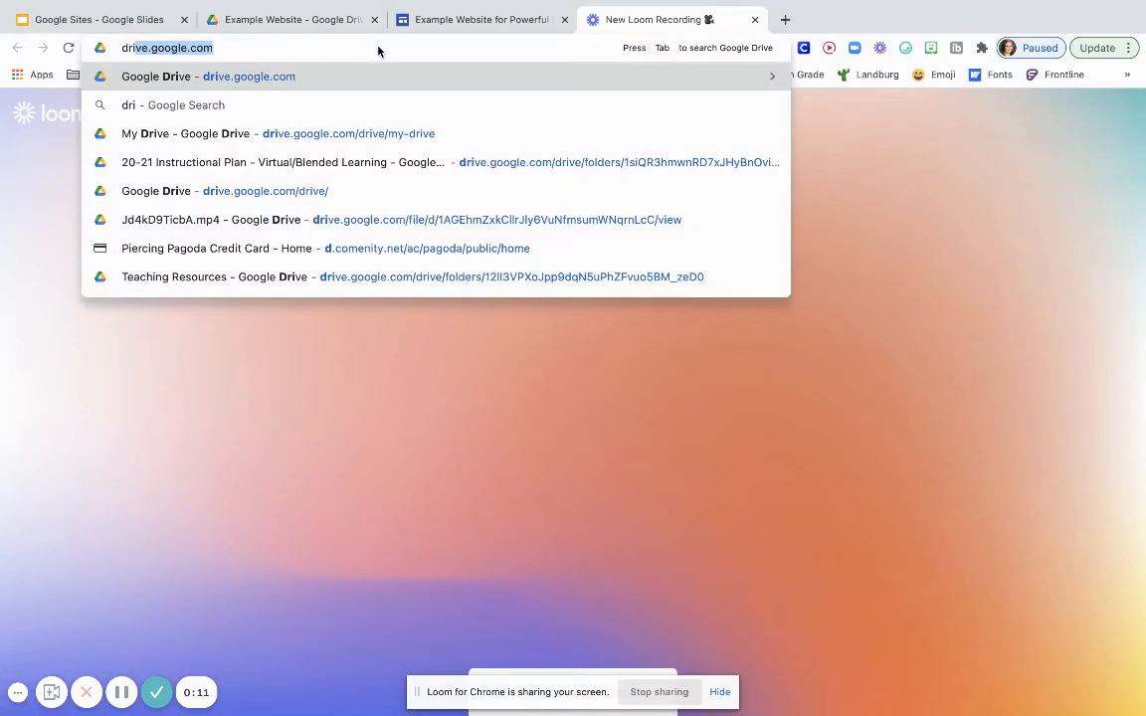
Open the Example Website folder in Google Drive and bring up its sharing settings.
{"action": "key", "text": "Return"}
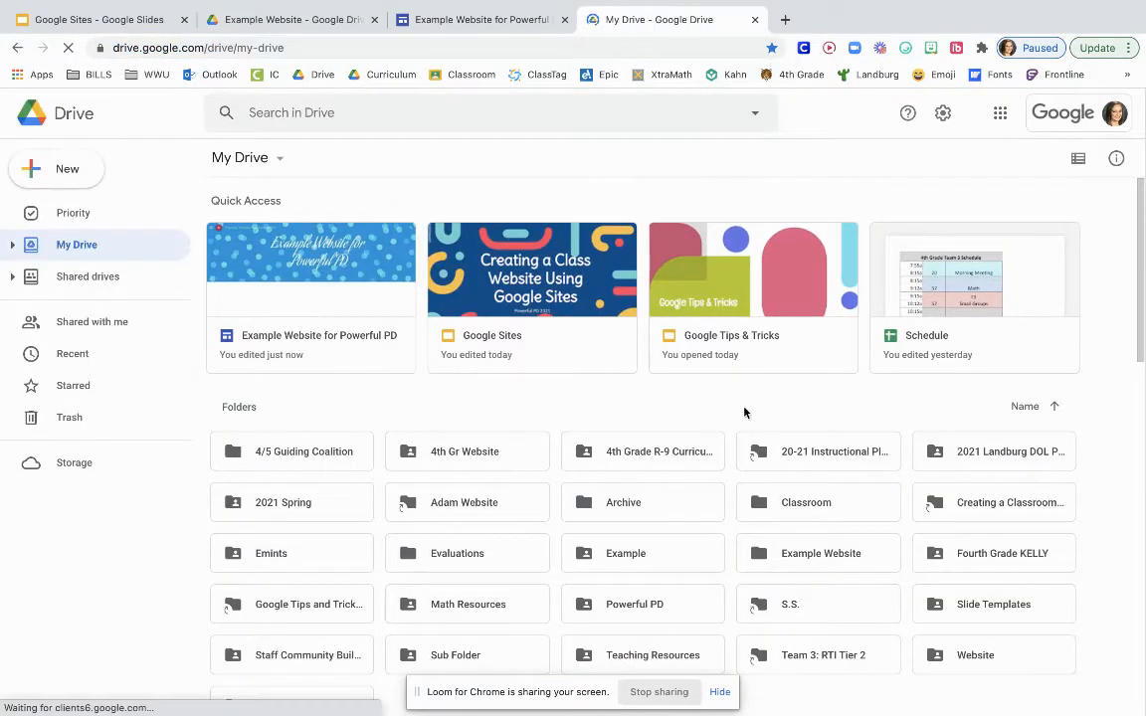
{"action": "double_click", "coordinate": [822, 555]}
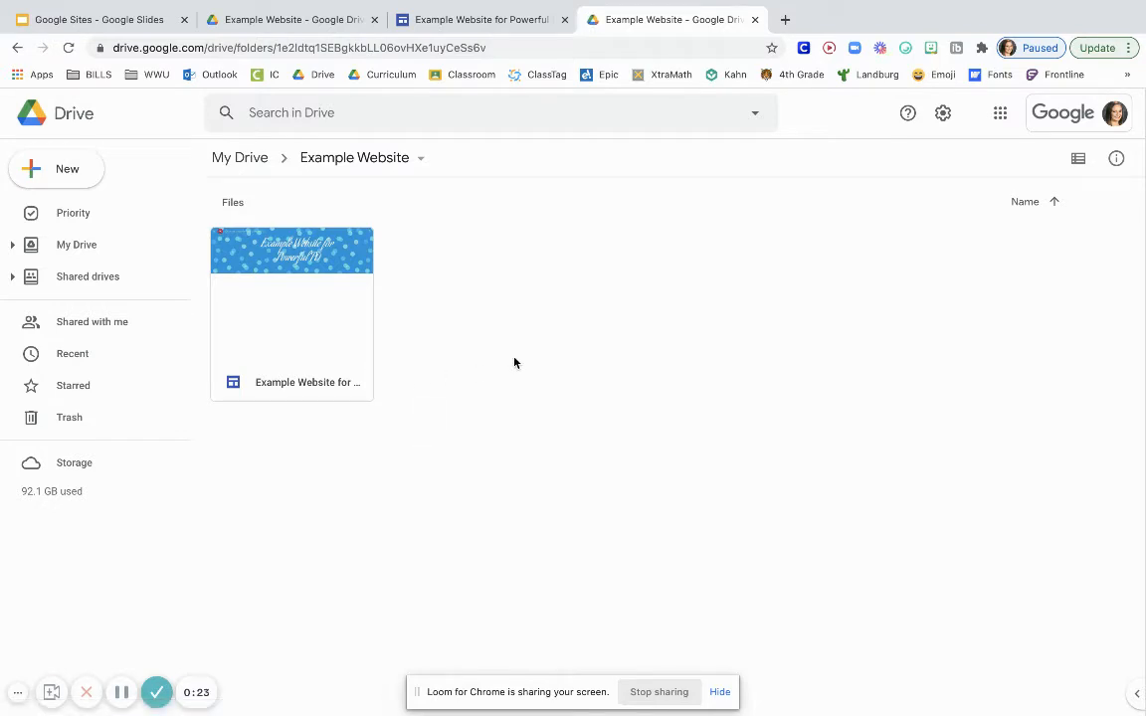
{"action": "left_click", "coordinate": [424, 163]}
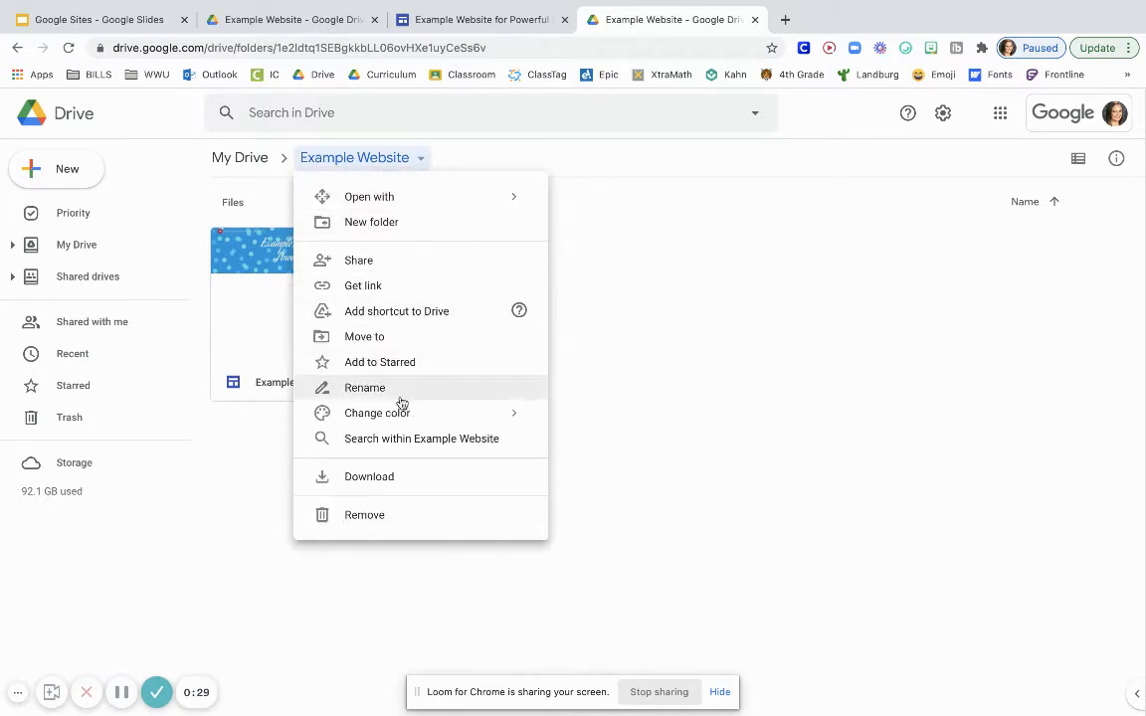
{"action": "mouse_move", "coordinate": [399, 426]}
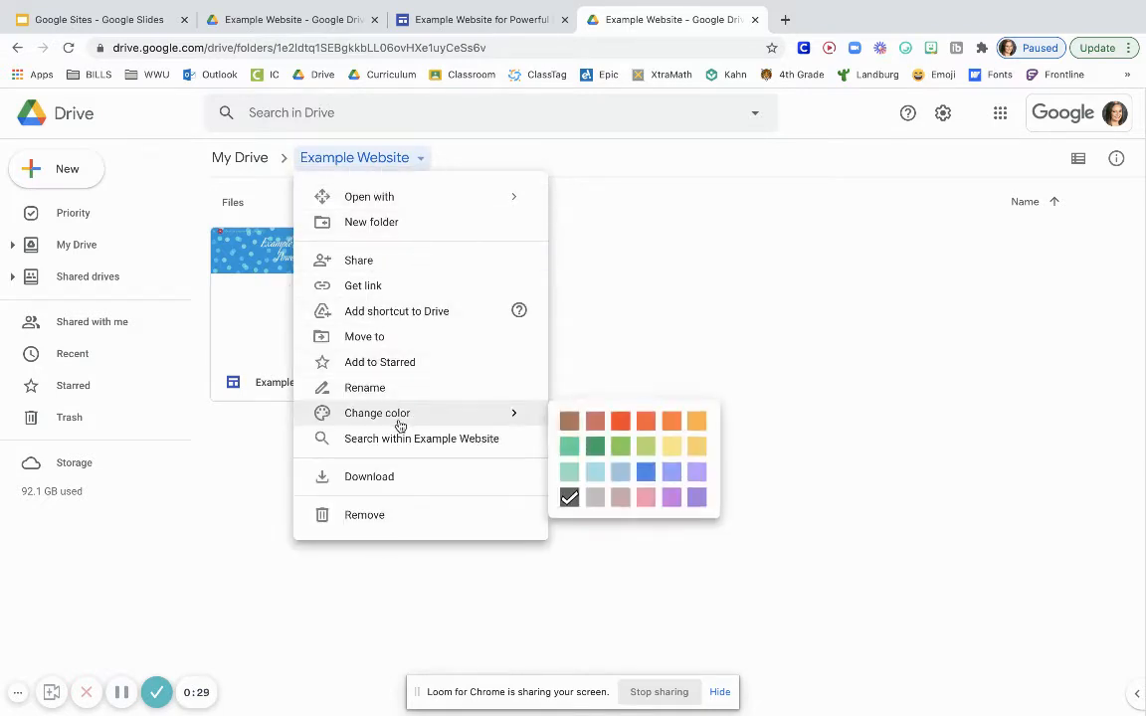
{"action": "left_click", "coordinate": [353, 263]}
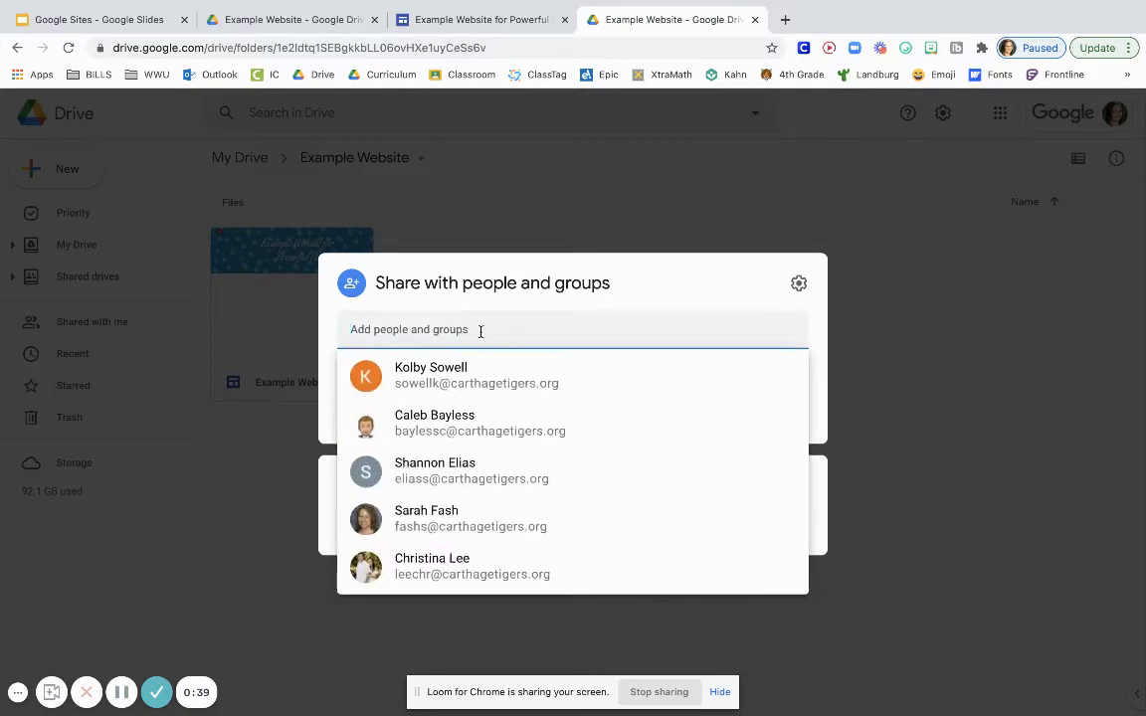
{"action": "left_click", "coordinate": [511, 306]}
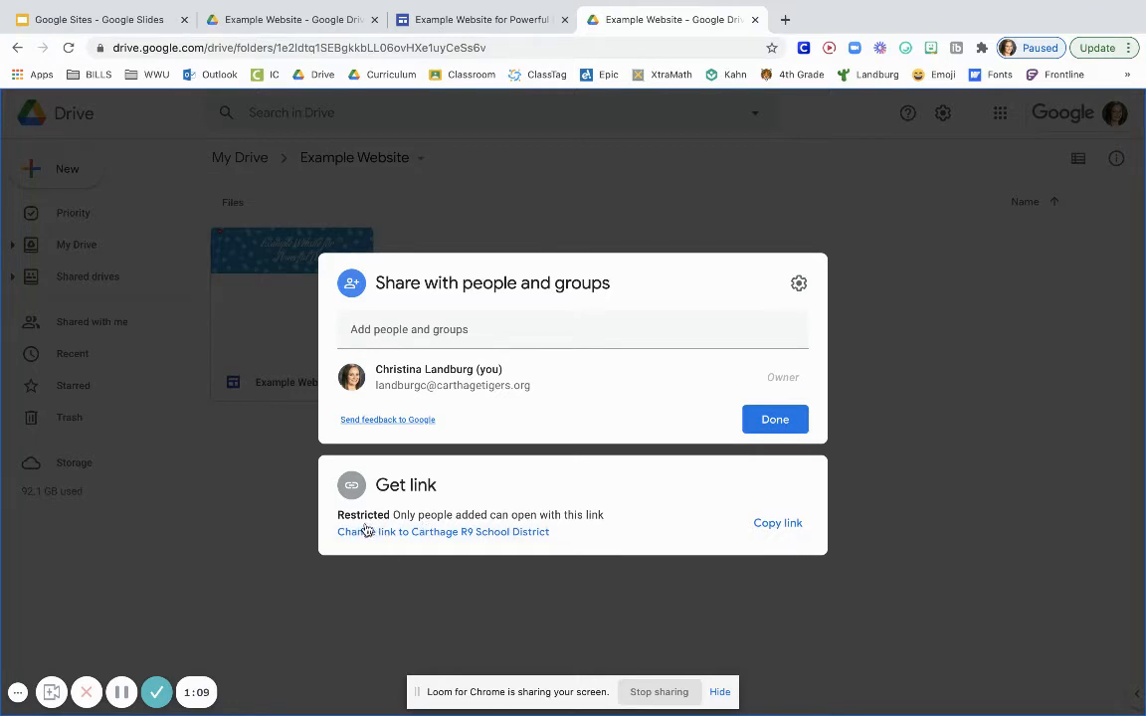
Set the folder's link access to Carthage R9 School District and finally to Anyone with the link, with the Viewer role.
{"action": "left_click", "coordinate": [486, 529]}
{"action": "left_click", "coordinate": [492, 537]}
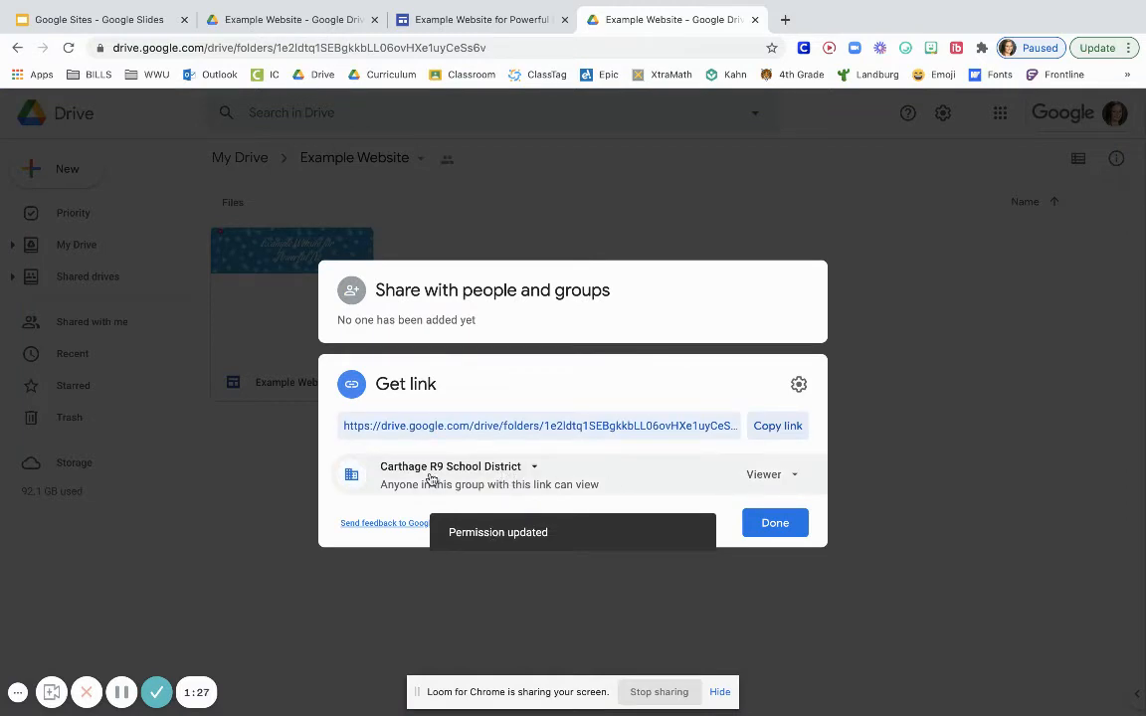
{"action": "left_click", "coordinate": [535, 469]}
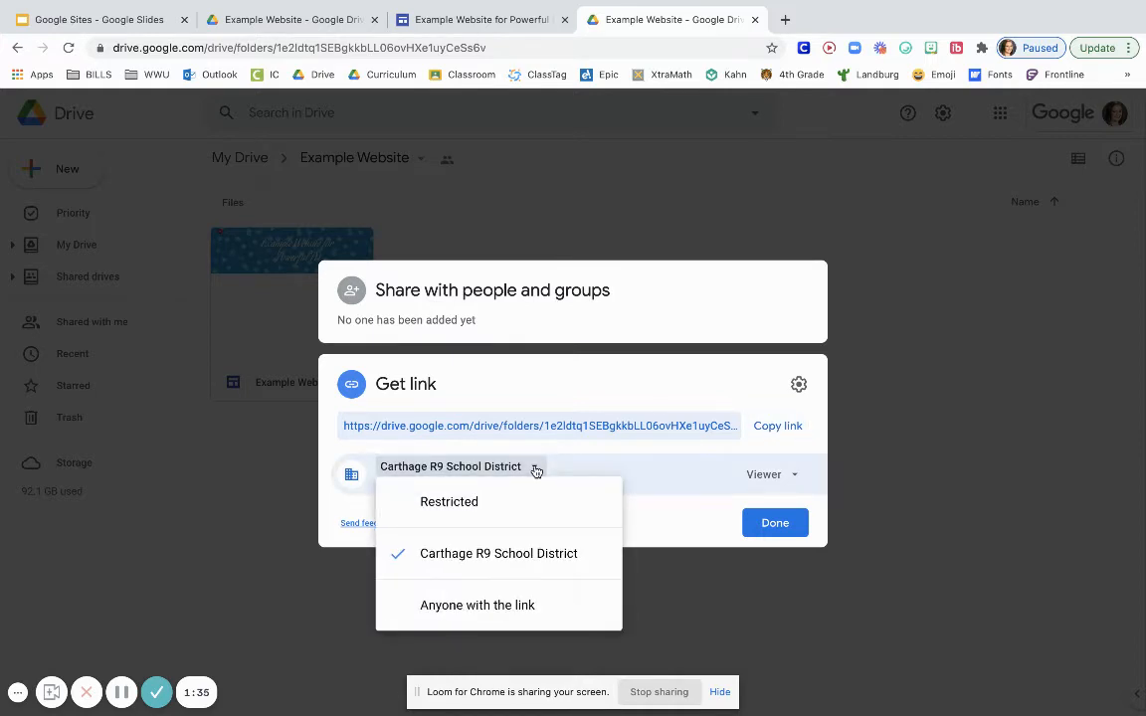
{"action": "left_click", "coordinate": [480, 611]}
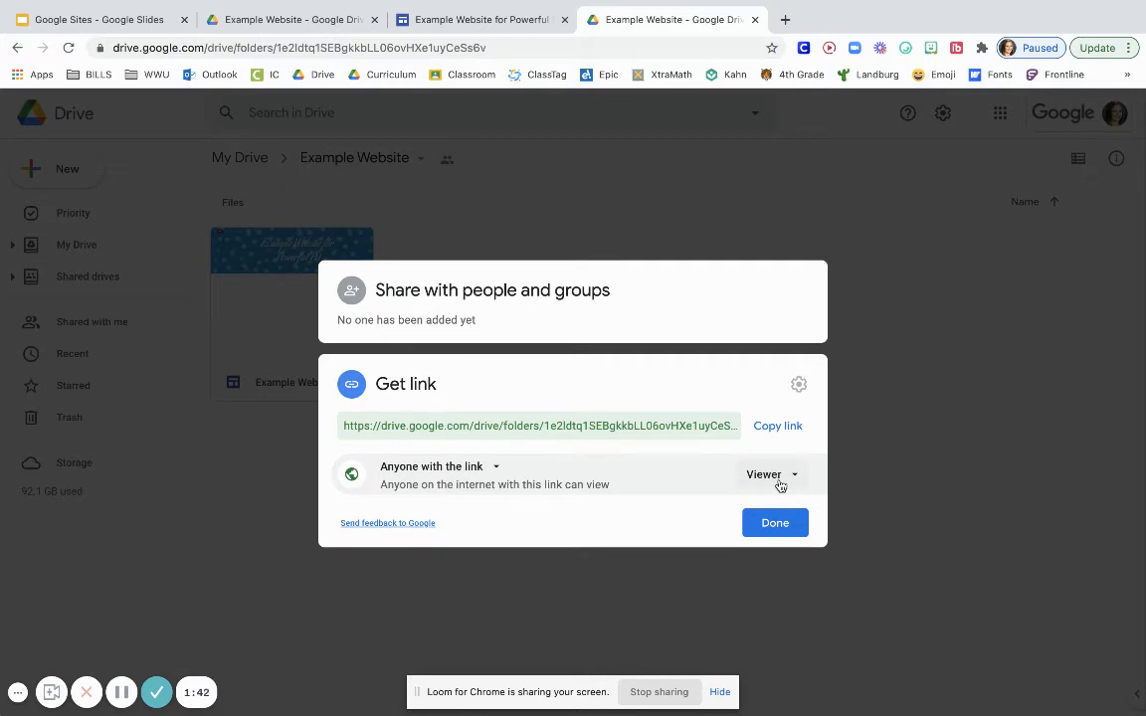
{"action": "left_click", "coordinate": [798, 475]}
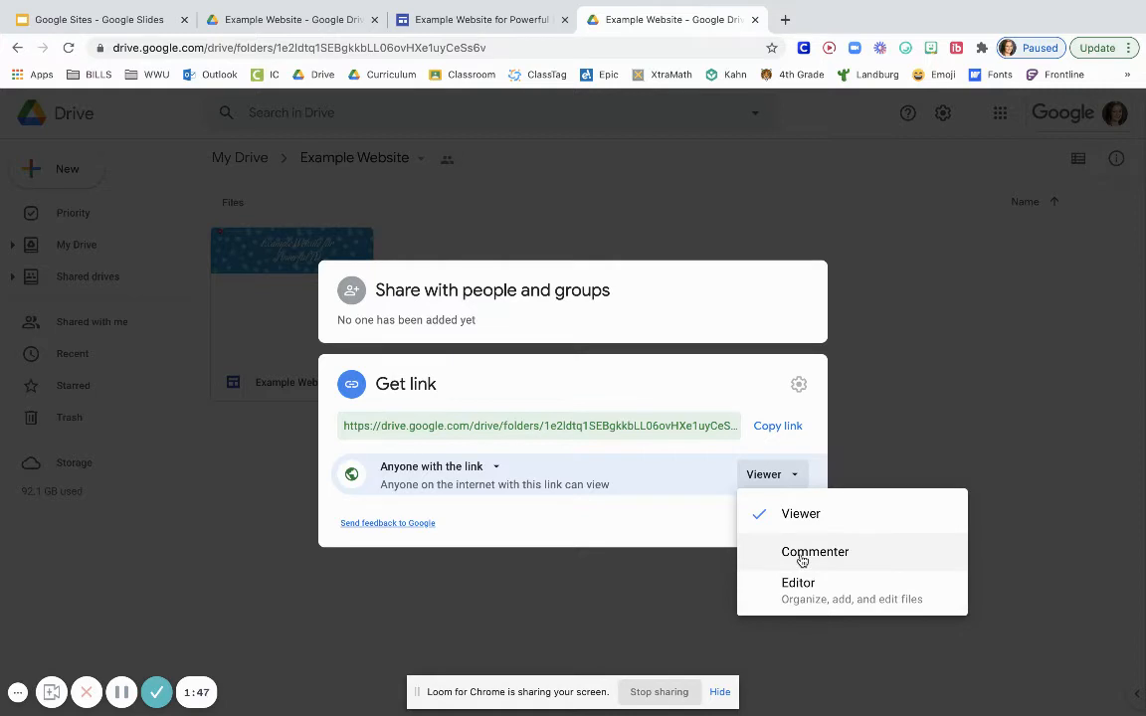
{"action": "left_click", "coordinate": [797, 479]}
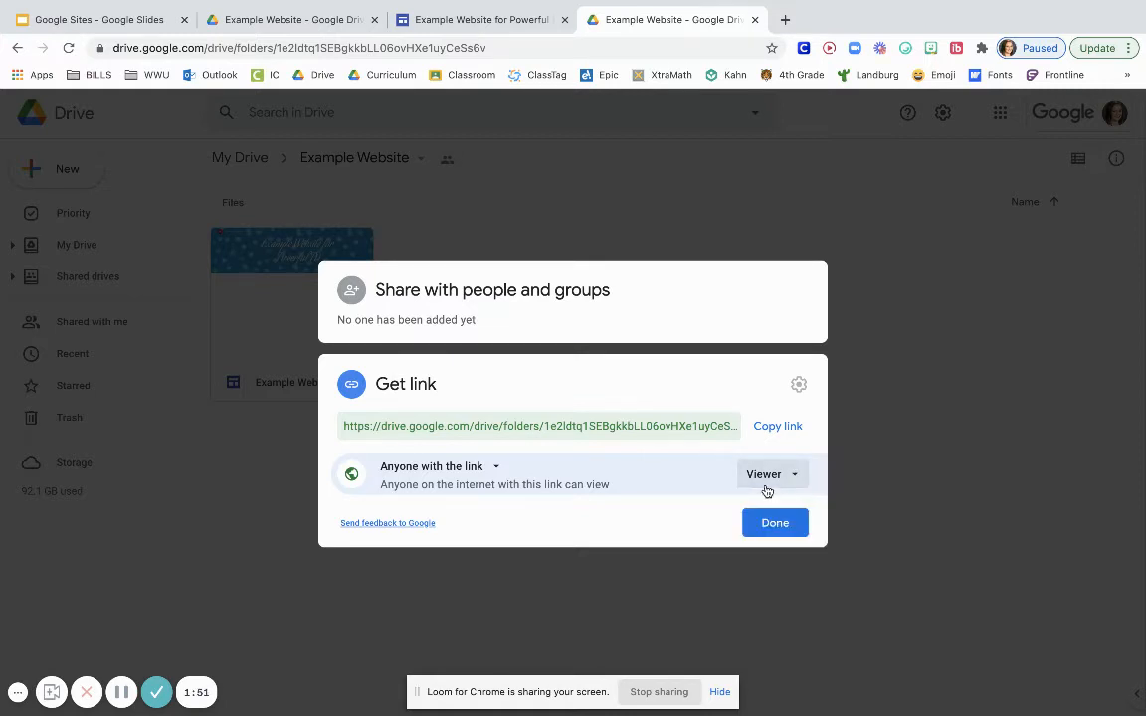
{"action": "left_click", "coordinate": [774, 522]}
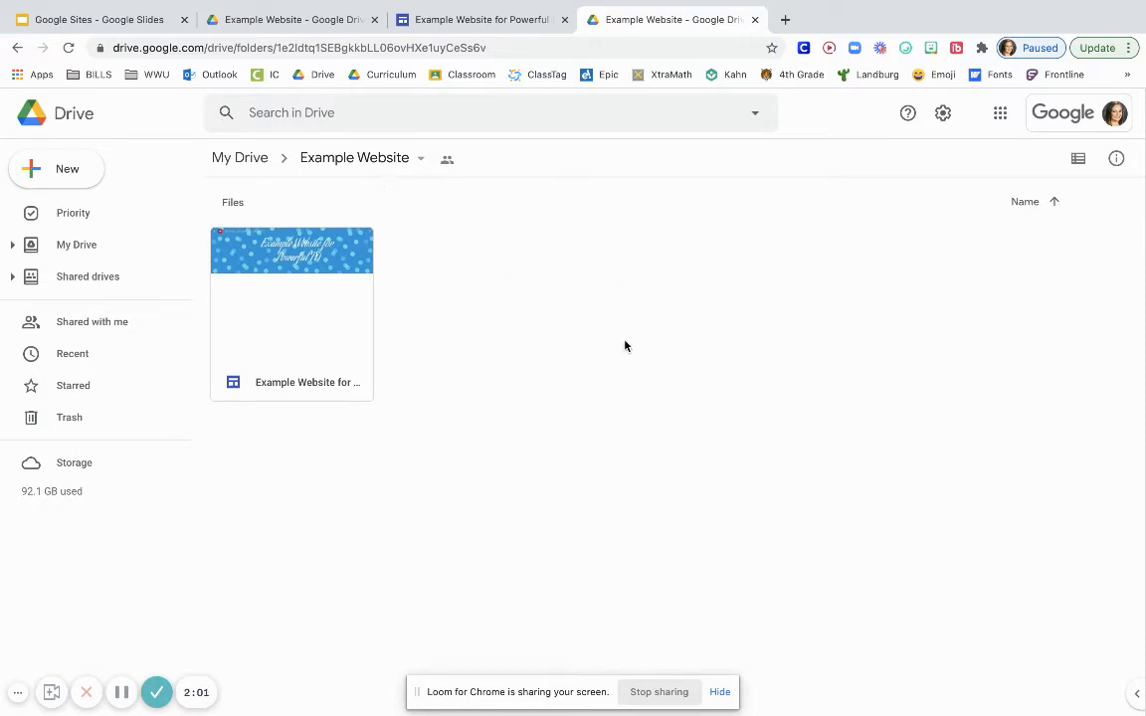
Upload Lesson 33 Session 5.pdf from the desktop into the Example Website folder and restore the browser to full screen.
{"action": "mouse_move", "coordinate": [85, 2]}
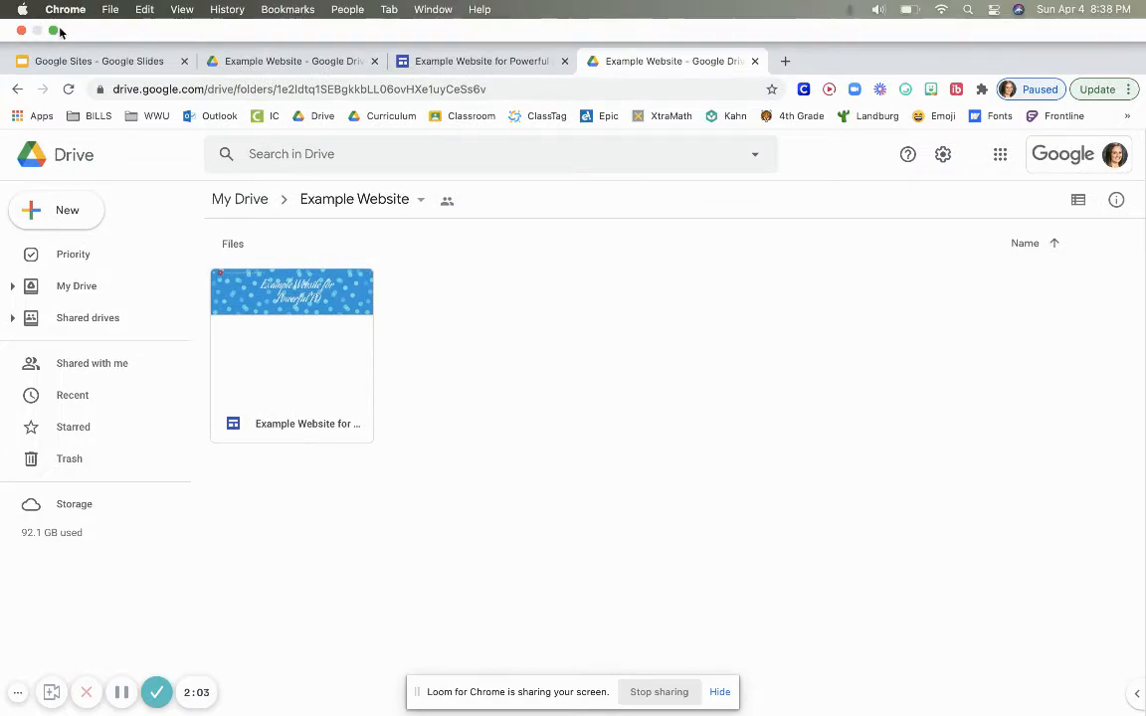
{"action": "left_click", "coordinate": [53, 33]}
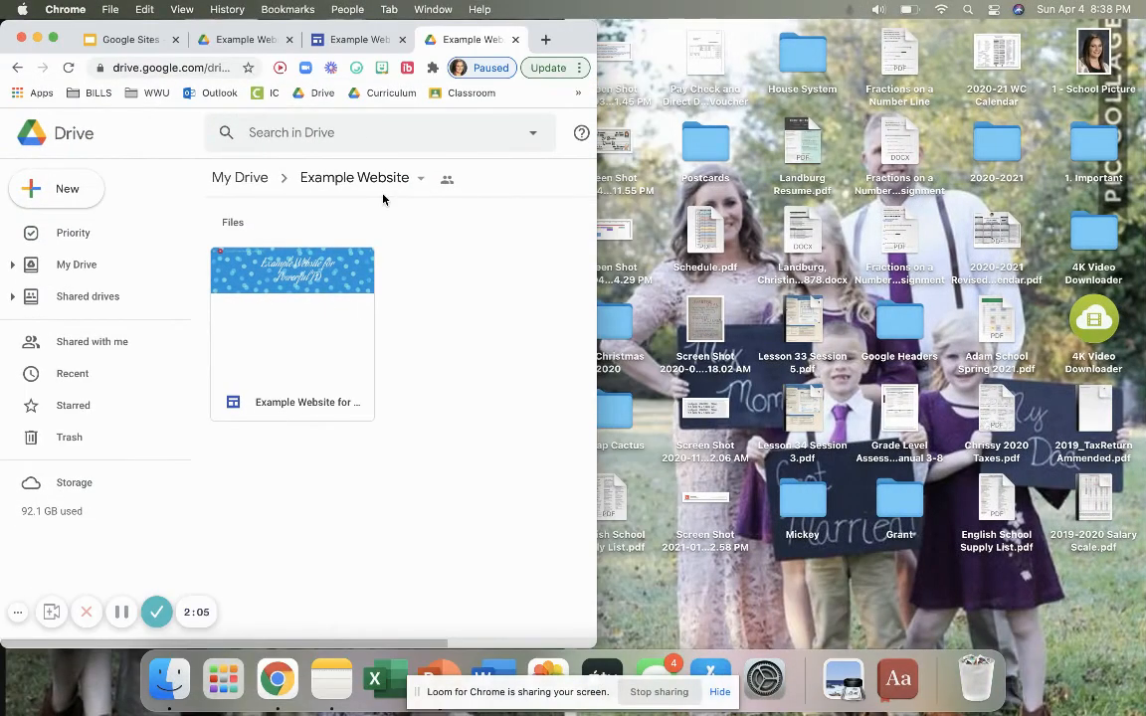
{"action": "left_click_drag", "start_coordinate": [801, 326], "coordinate": [404, 366]}
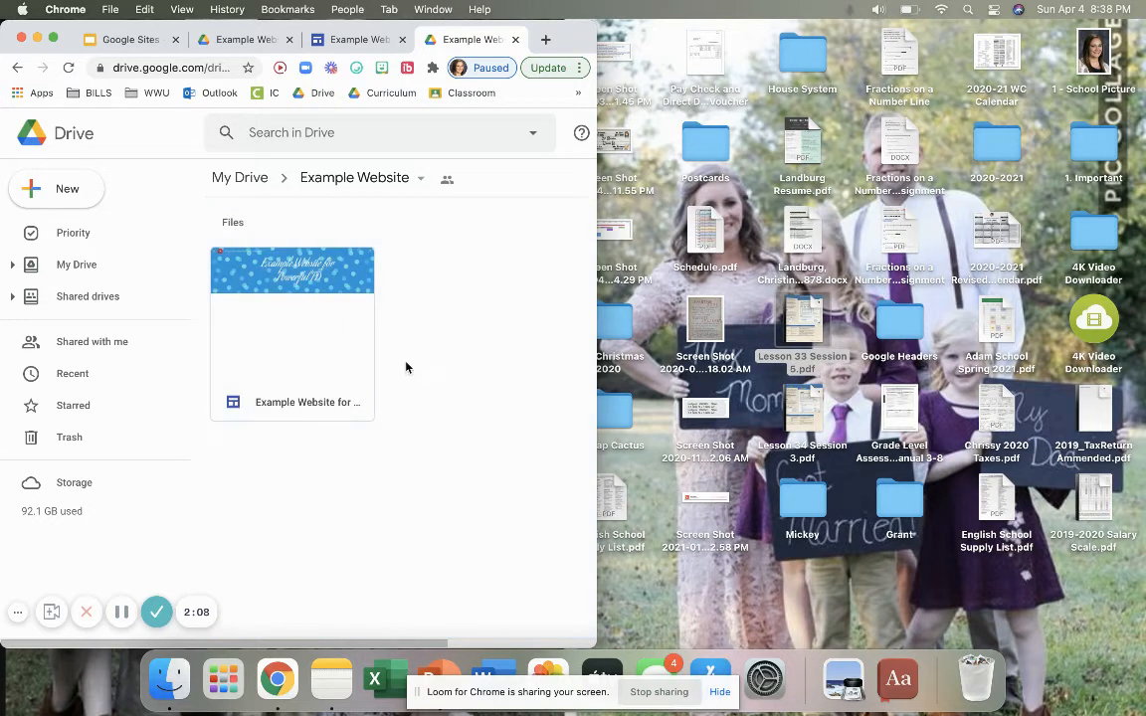
{"action": "left_click", "coordinate": [52, 38]}
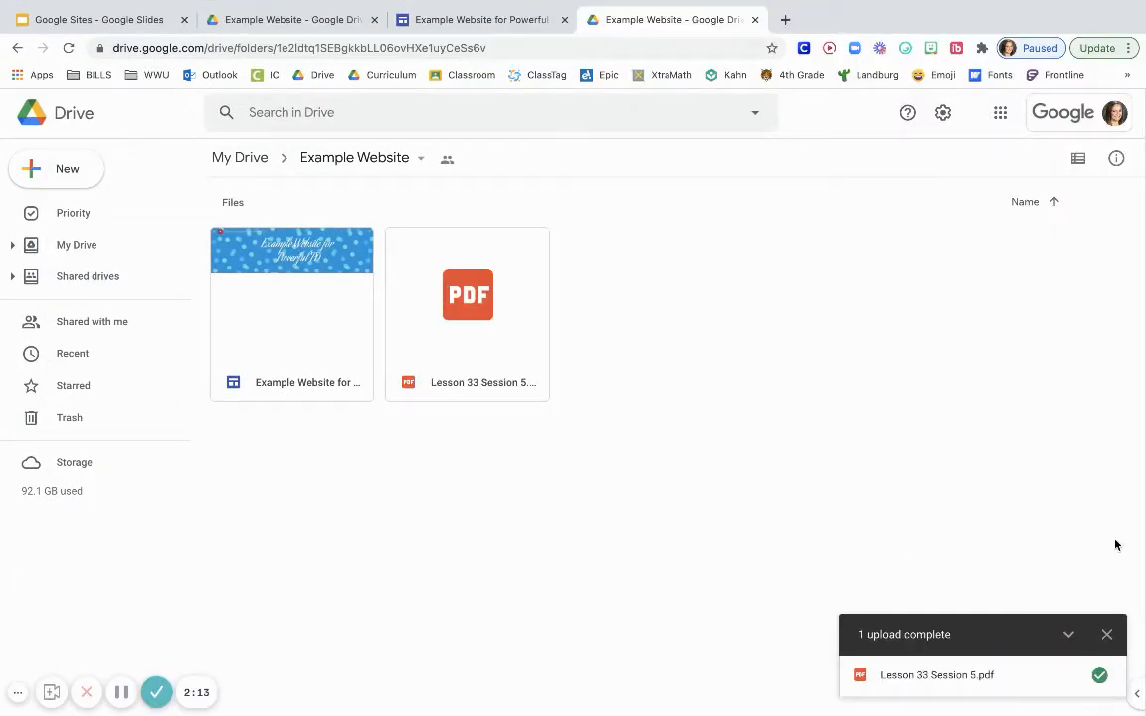
{"action": "left_click", "coordinate": [1107, 635]}
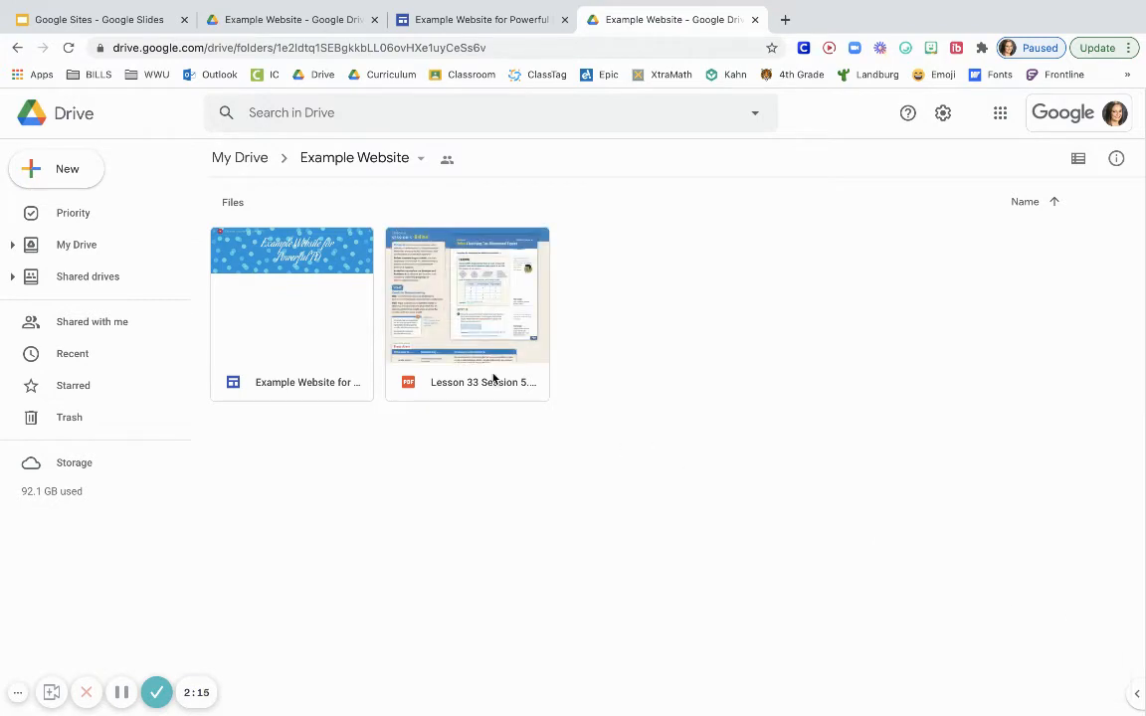
Preview the uploaded Lesson 33 Session 5 PDF and check the actions available for the Example Website folder.
{"action": "double_click", "coordinate": [477, 350]}
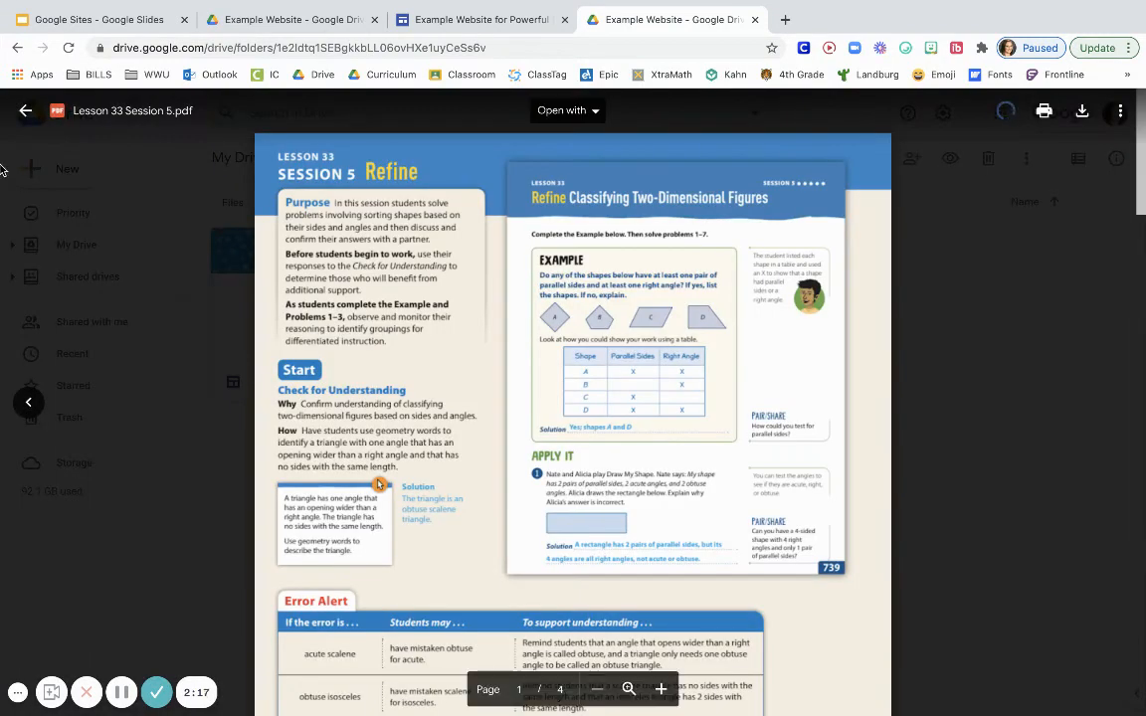
{"action": "left_click", "coordinate": [25, 110]}
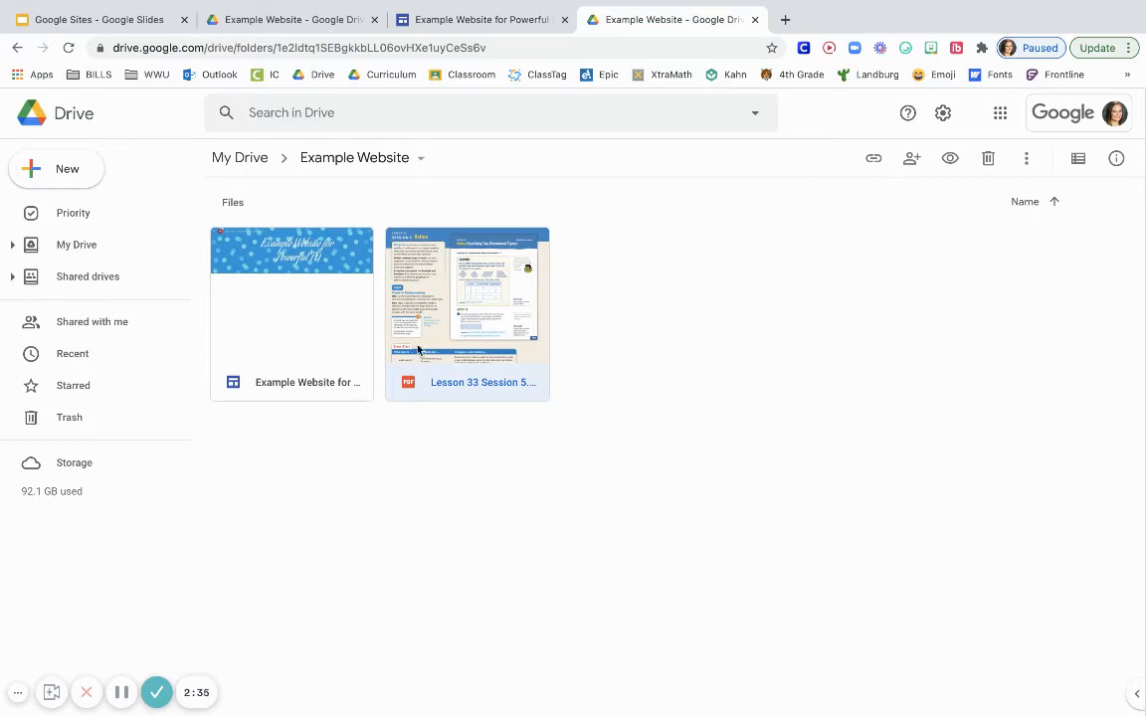
{"action": "left_click", "coordinate": [428, 161]}
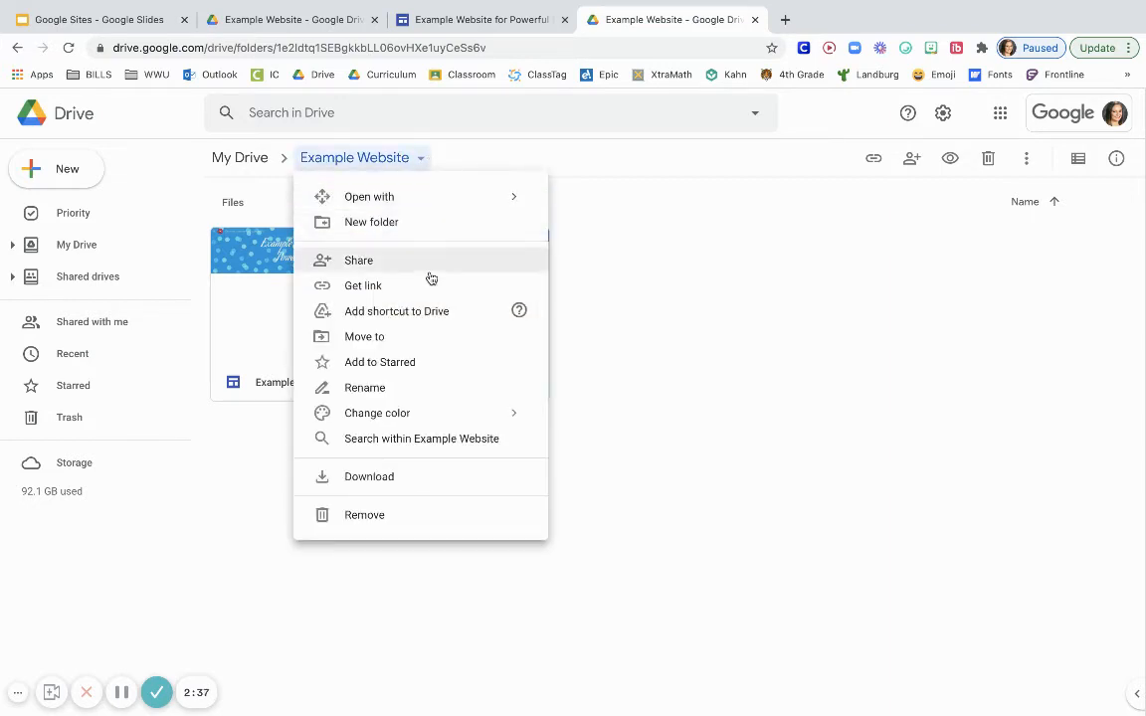
{"action": "left_click", "coordinate": [464, 157]}
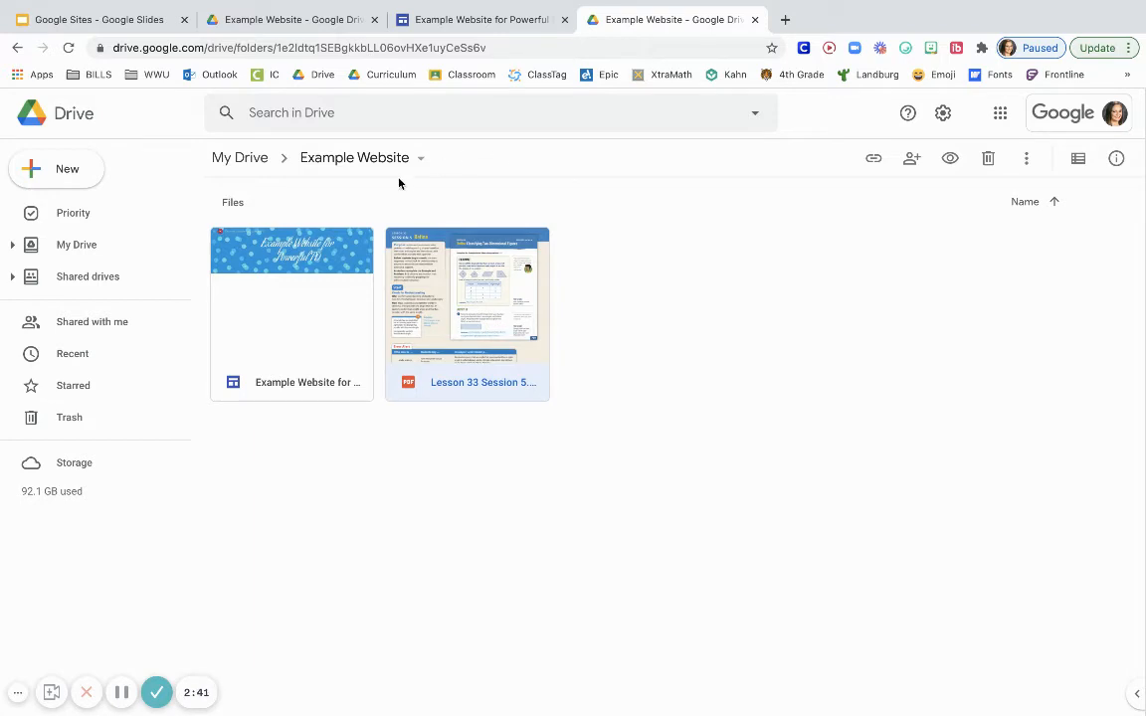
Browse the Teaching Resources folder in My Drive, looking into its Math and Reading subfolders.
{"action": "left_click", "coordinate": [239, 160]}
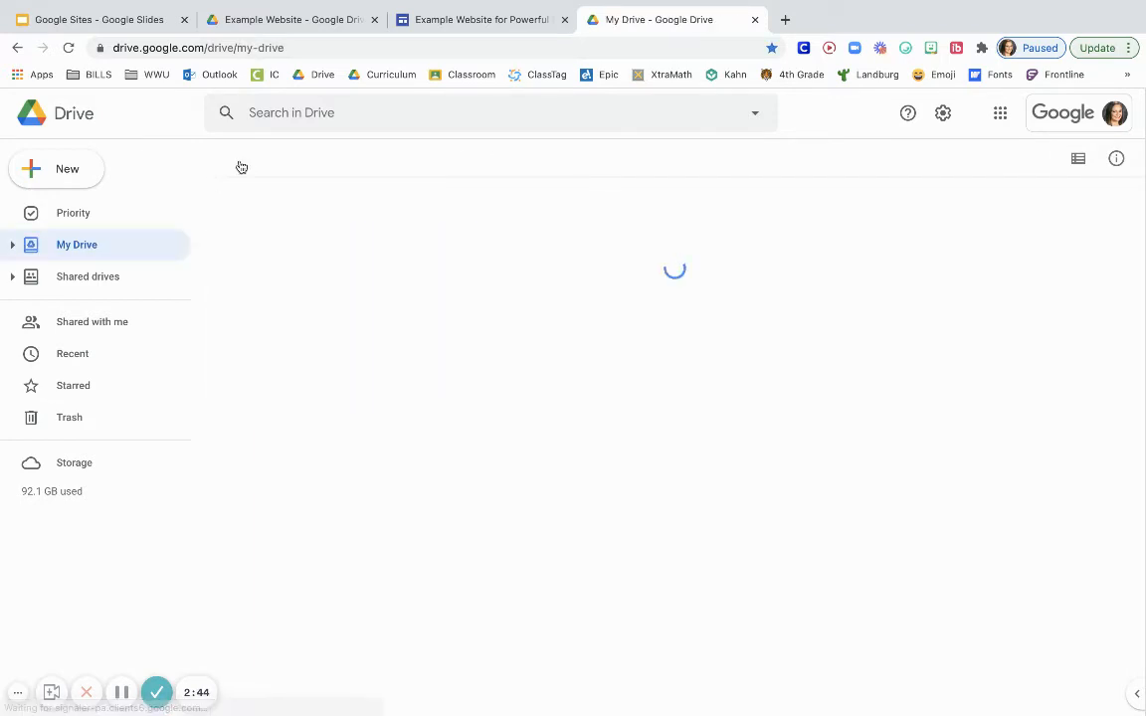
{"action": "scroll", "coordinate": [309, 344], "scroll_direction": "down", "scroll_amount": 2}
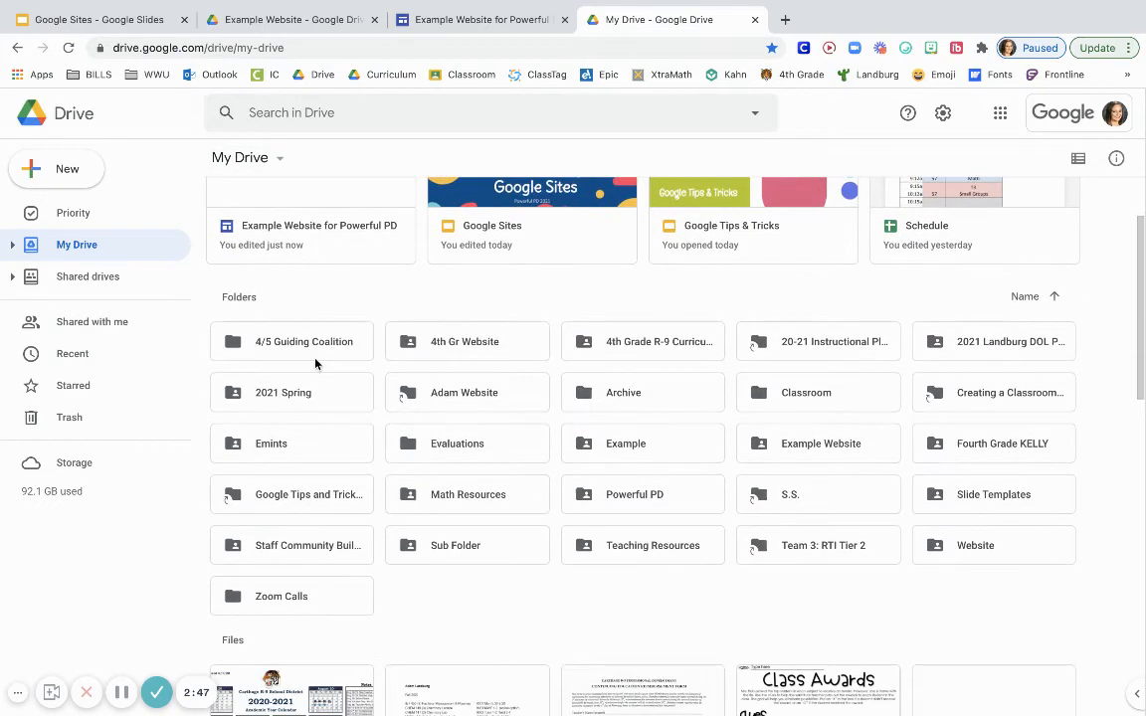
{"action": "double_click", "coordinate": [646, 547]}
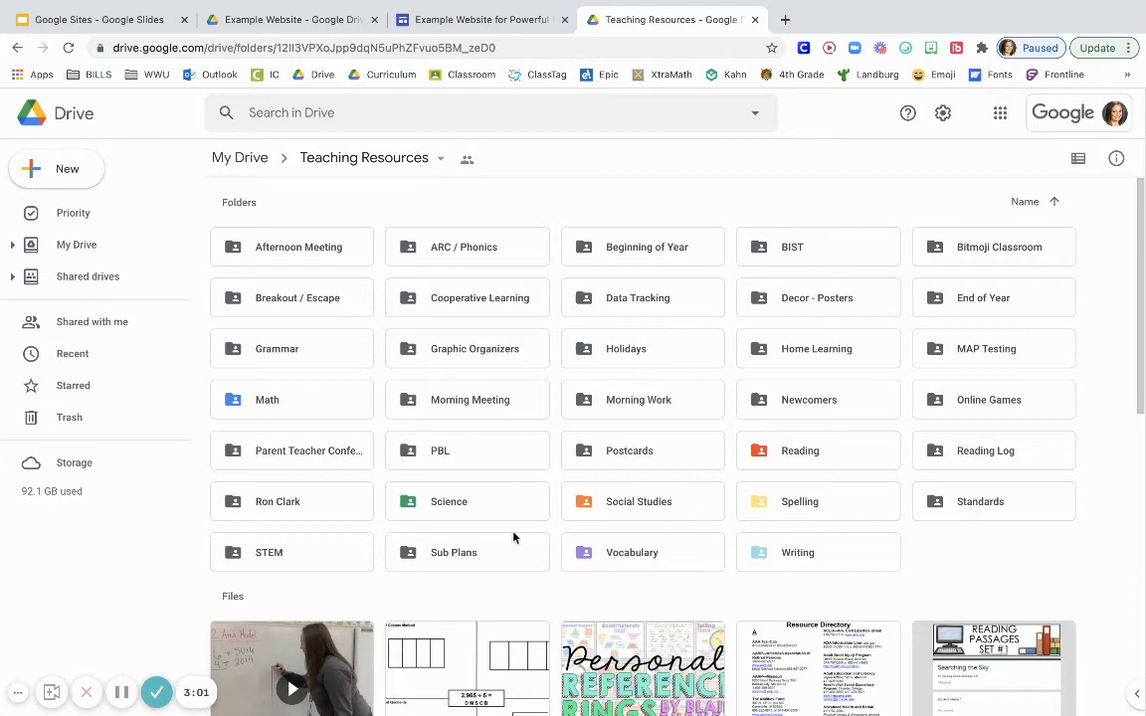
{"action": "double_click", "coordinate": [340, 398]}
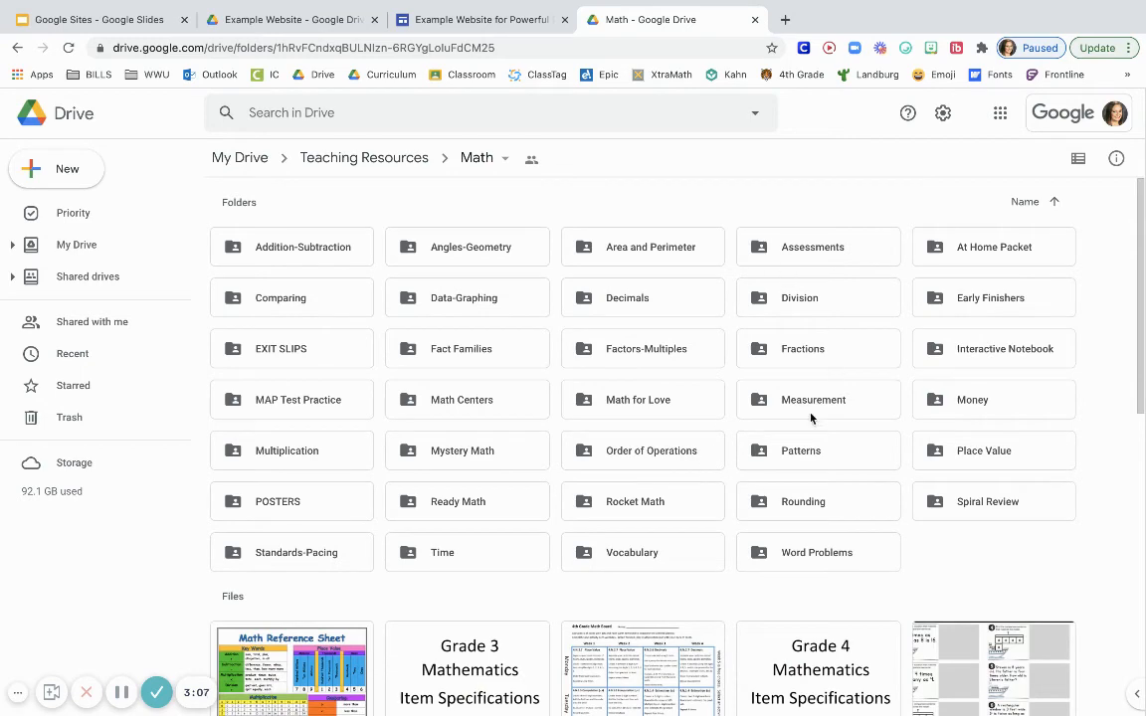
{"action": "left_click", "coordinate": [393, 162]}
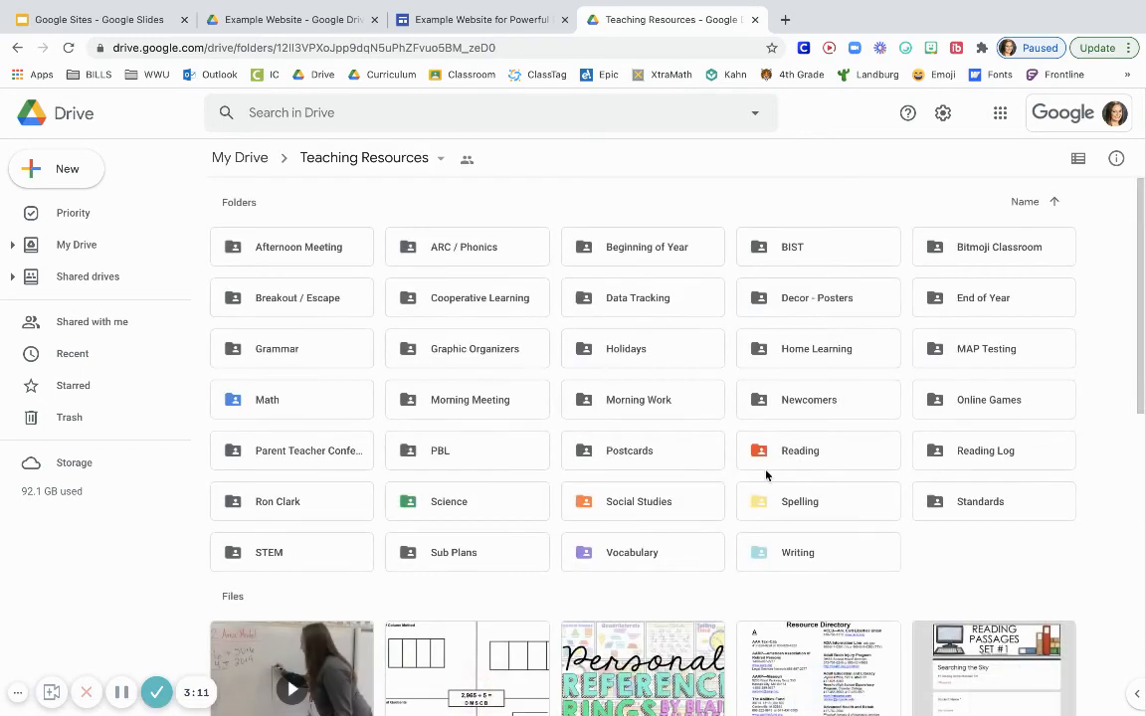
{"action": "double_click", "coordinate": [791, 460]}
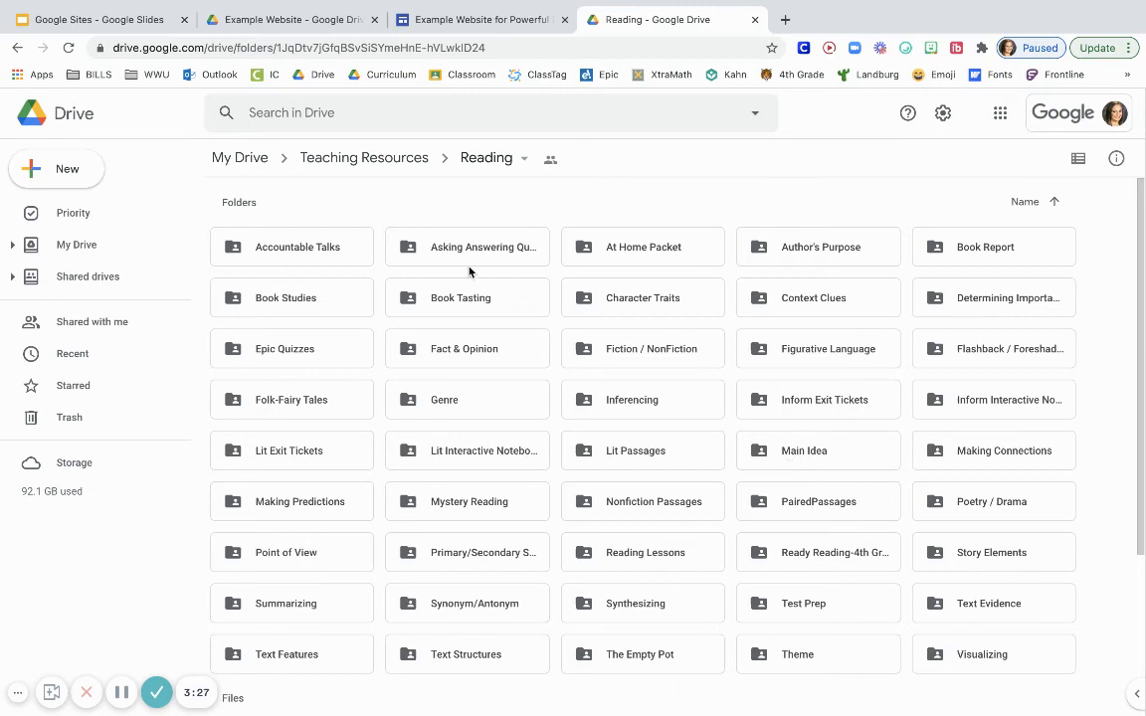
{"action": "left_click", "coordinate": [402, 161]}
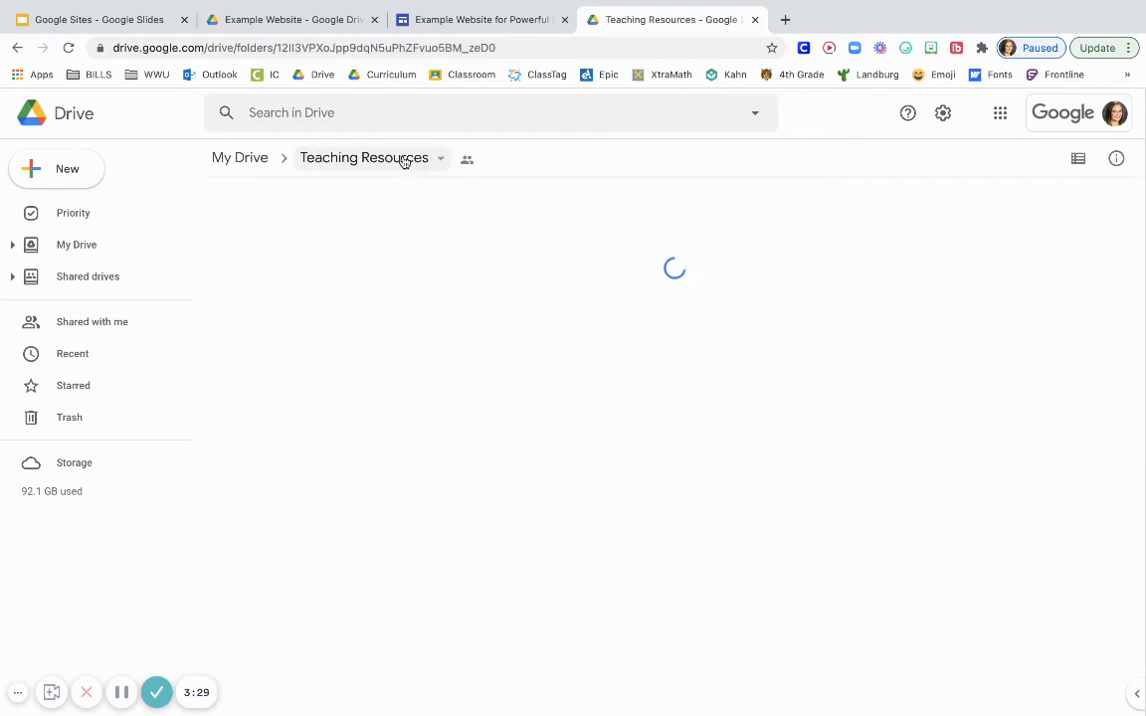
Review who the Teaching Resources folder is shared with and close the sharing settings.
{"action": "left_click", "coordinate": [468, 162]}
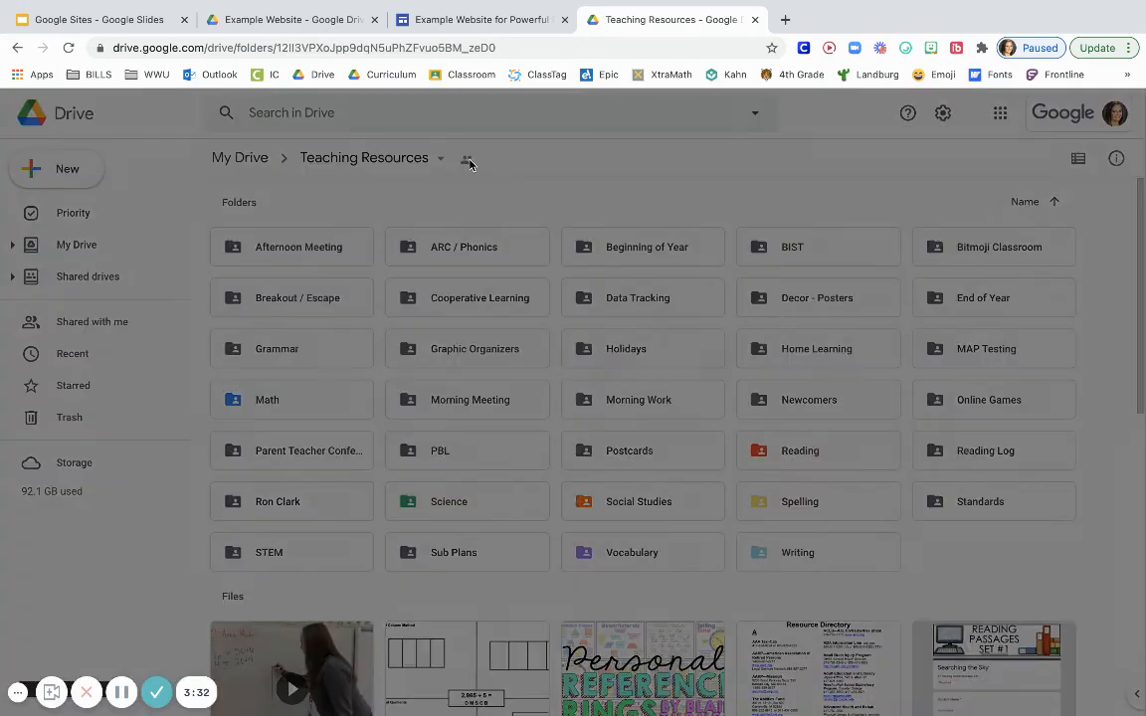
{"action": "scroll", "coordinate": [472, 315], "scroll_direction": "down", "scroll_amount": 5}
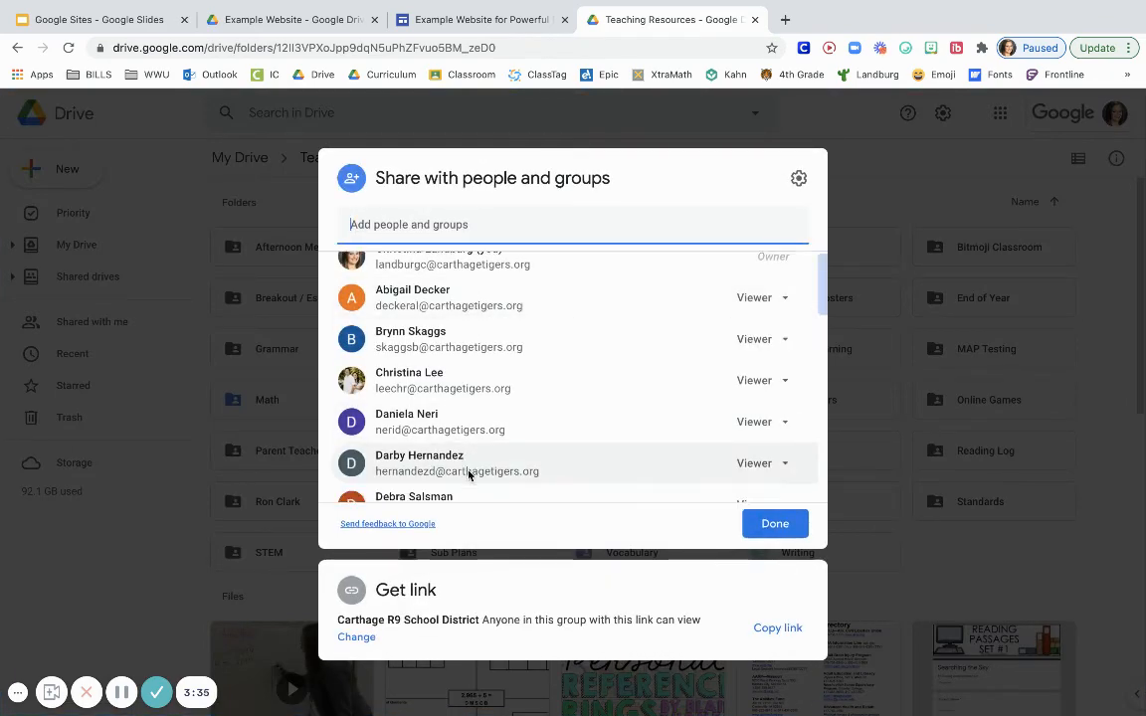
{"action": "scroll", "coordinate": [467, 473], "scroll_direction": "up", "scroll_amount": 5}
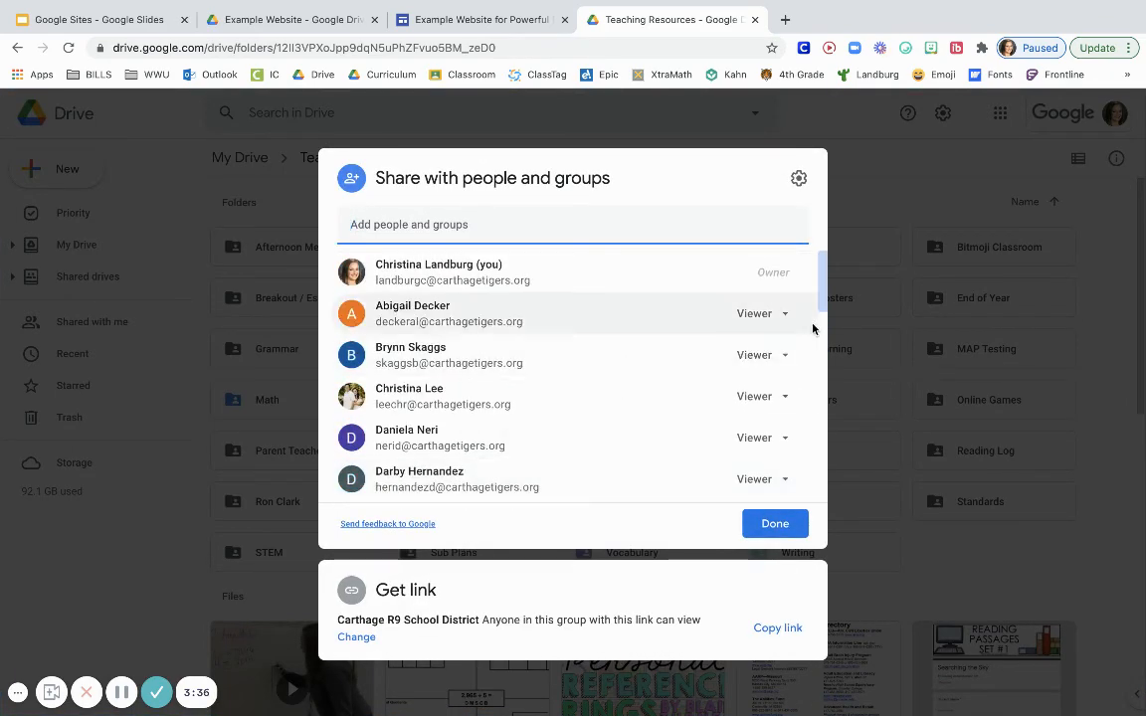
{"action": "left_click", "coordinate": [865, 184]}
Look through the subfolders and loose files in the Teaching Resources folder.
{"action": "scroll", "coordinate": [587, 478], "scroll_direction": "down", "scroll_amount": 3}
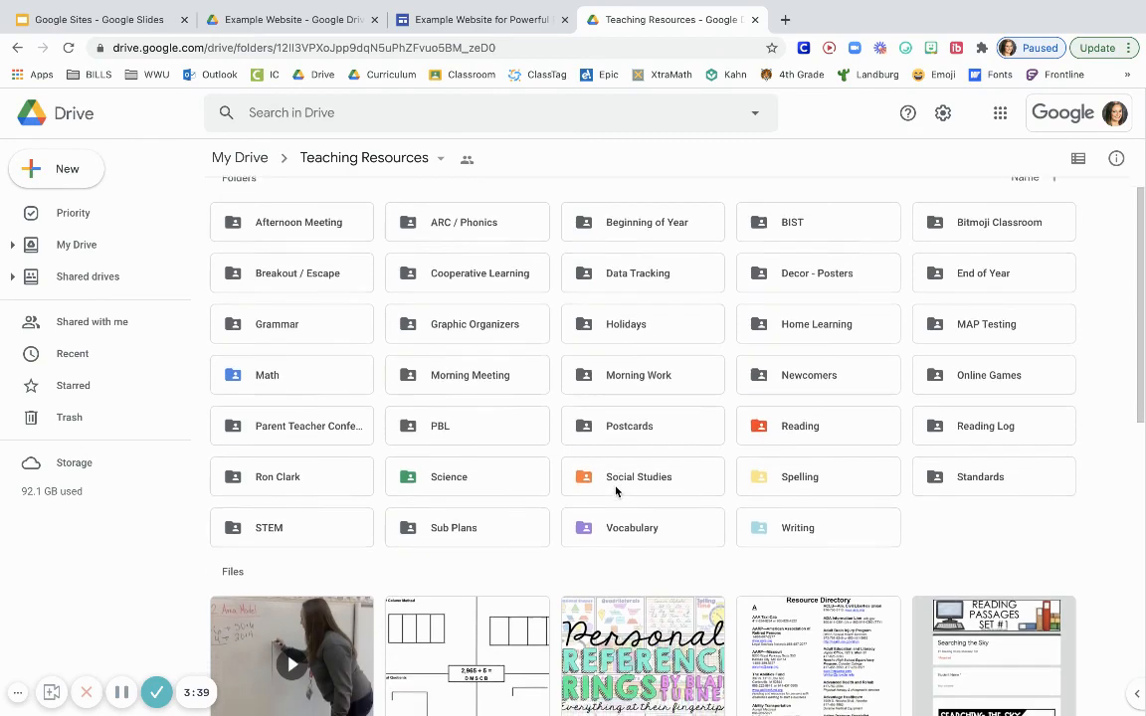
{"action": "scroll", "coordinate": [615, 491], "scroll_direction": "down", "scroll_amount": 1}
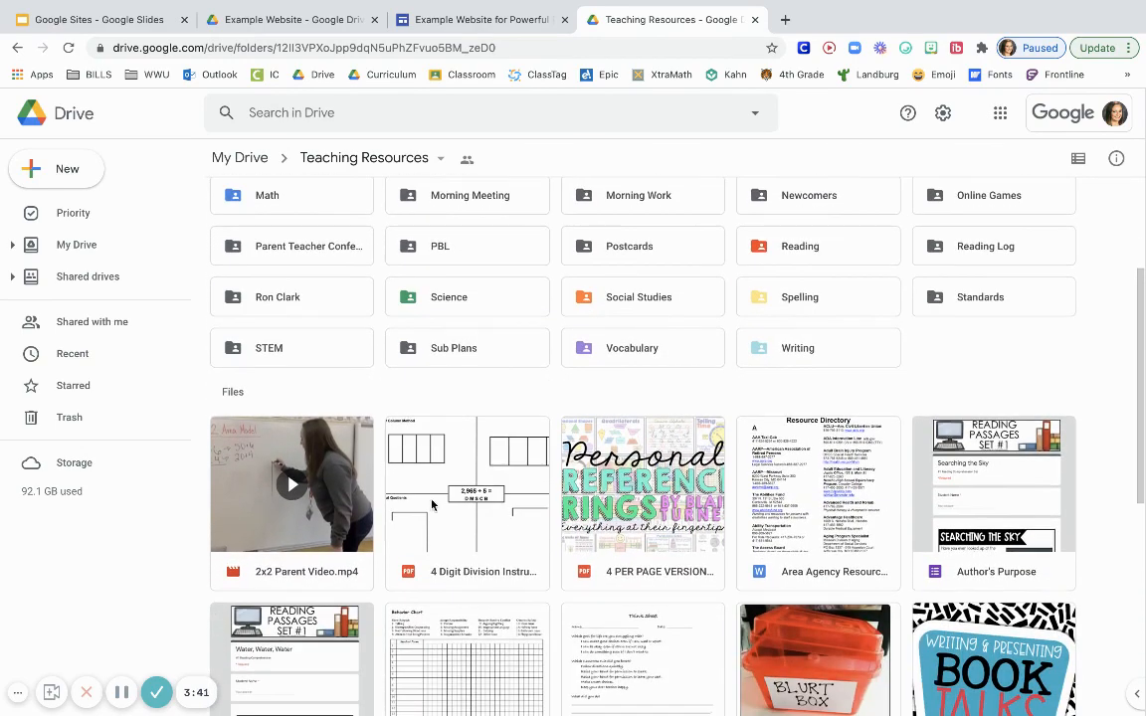
{"action": "scroll", "coordinate": [554, 585], "scroll_direction": "down", "scroll_amount": 1}
{"action": "scroll", "coordinate": [554, 585], "scroll_direction": "down", "scroll_amount": 10}
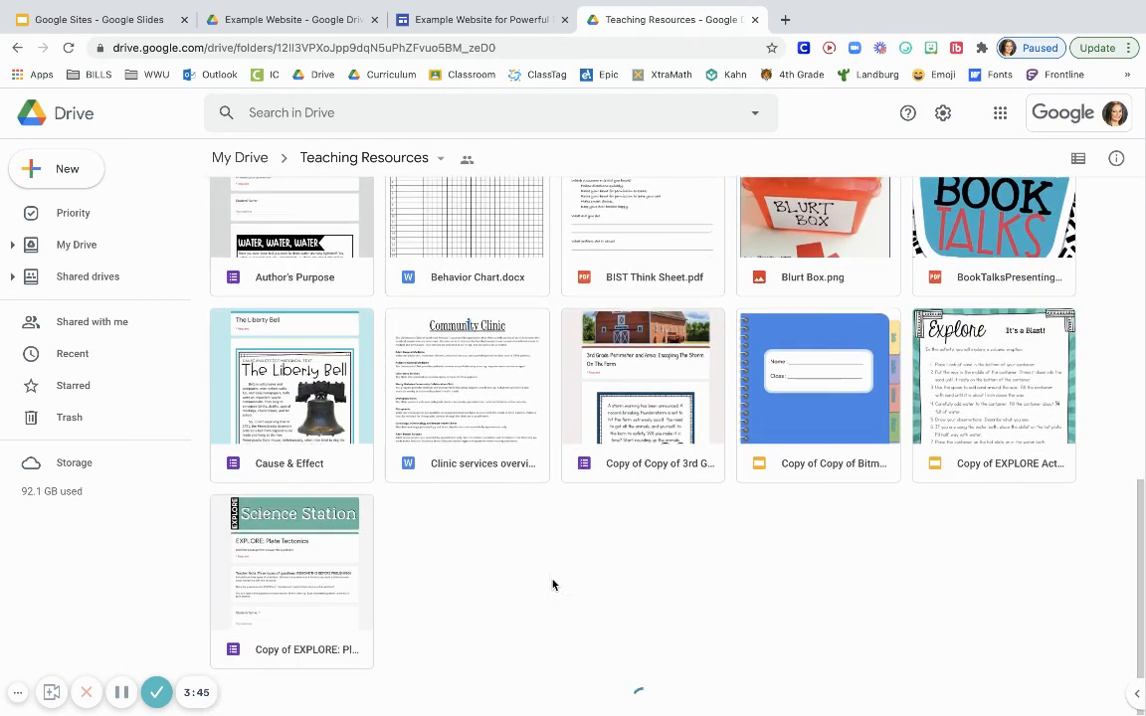
{"action": "scroll", "coordinate": [554, 584], "scroll_direction": "up", "scroll_amount": 10}
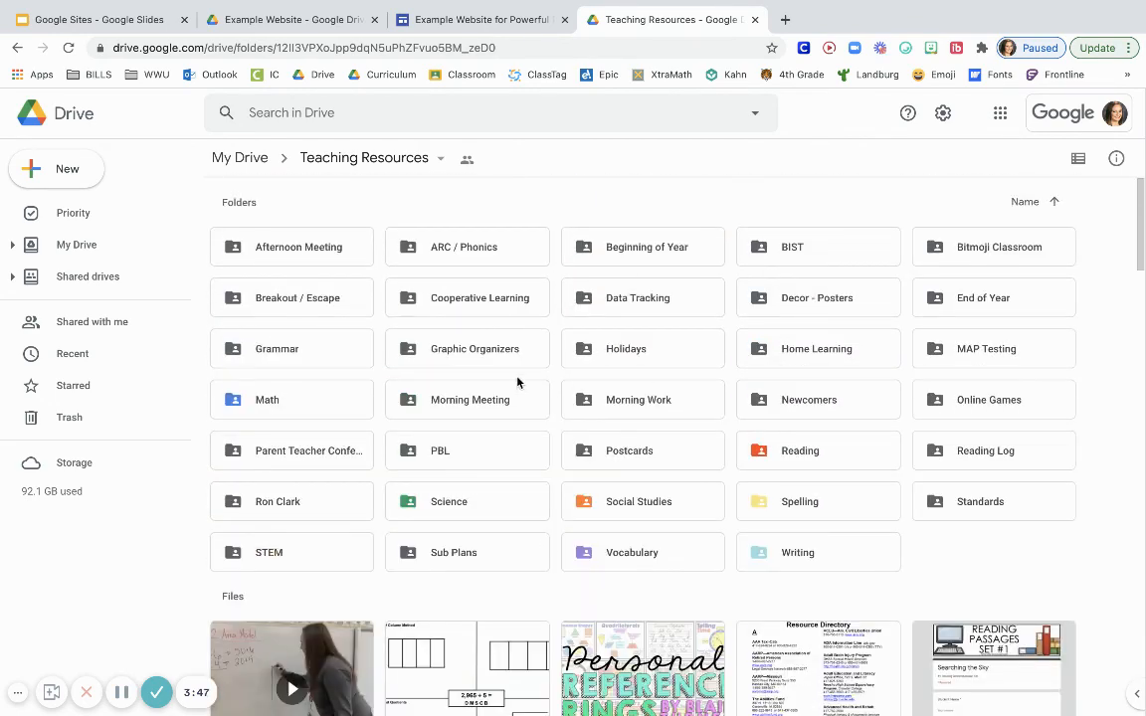